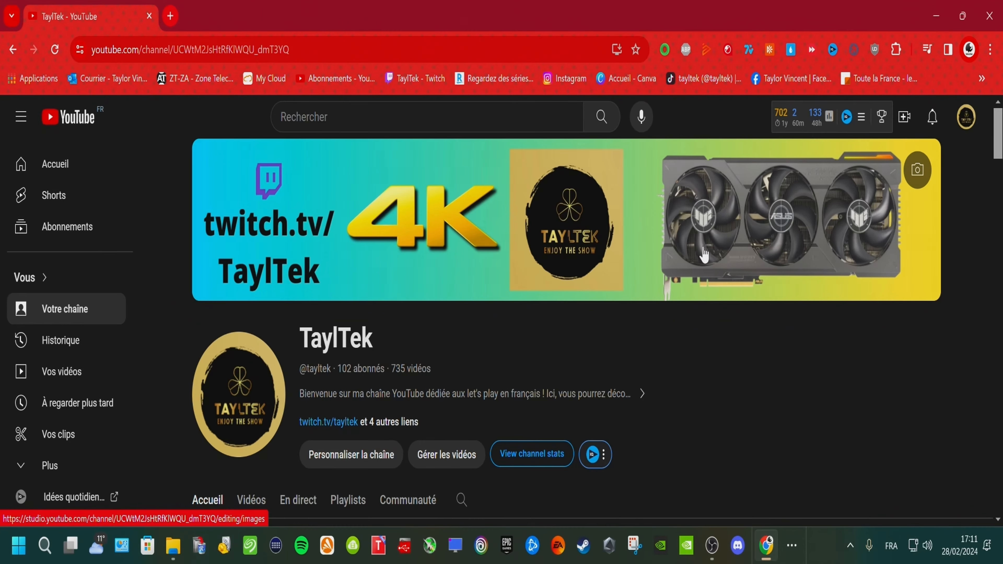
- Look through the TaylTek YouTube channel home page, from the featured video through the playlists to the PC-mobile optimisation tutorials
scroll(699, 247, down, 3)
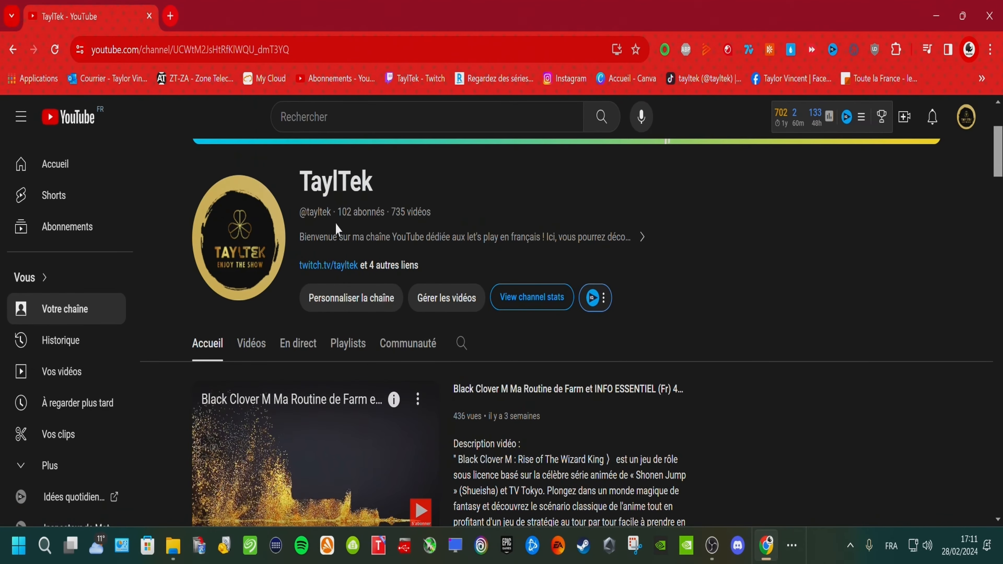
scroll(473, 336, down, 2)
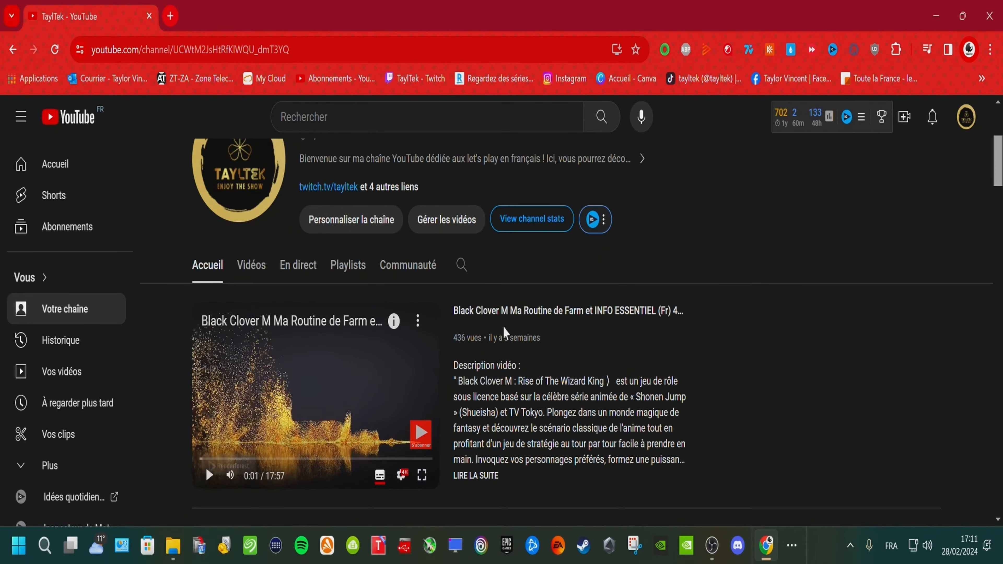
scroll(504, 332, down, 3)
scroll(519, 256, up, 1)
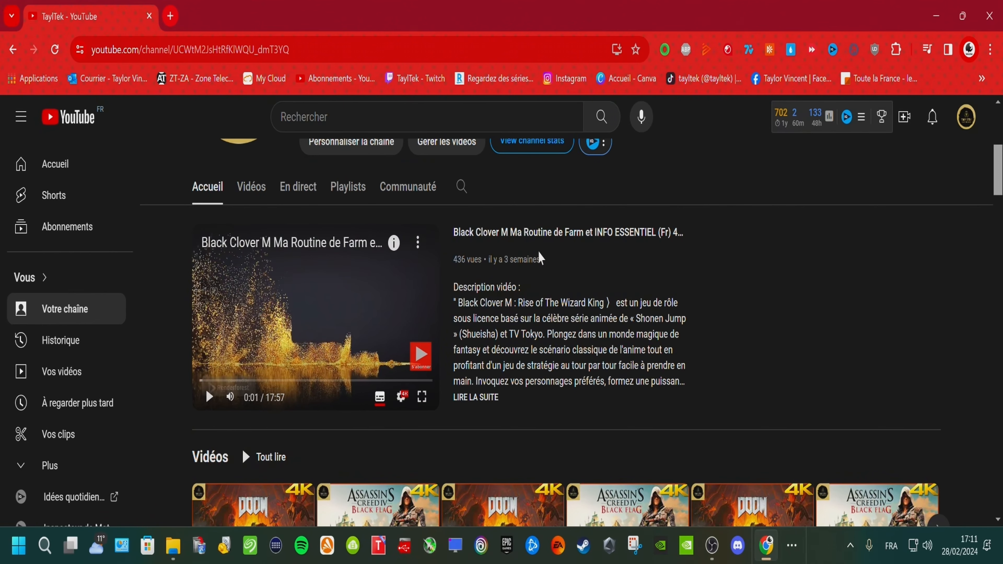
scroll(540, 258, down, 5)
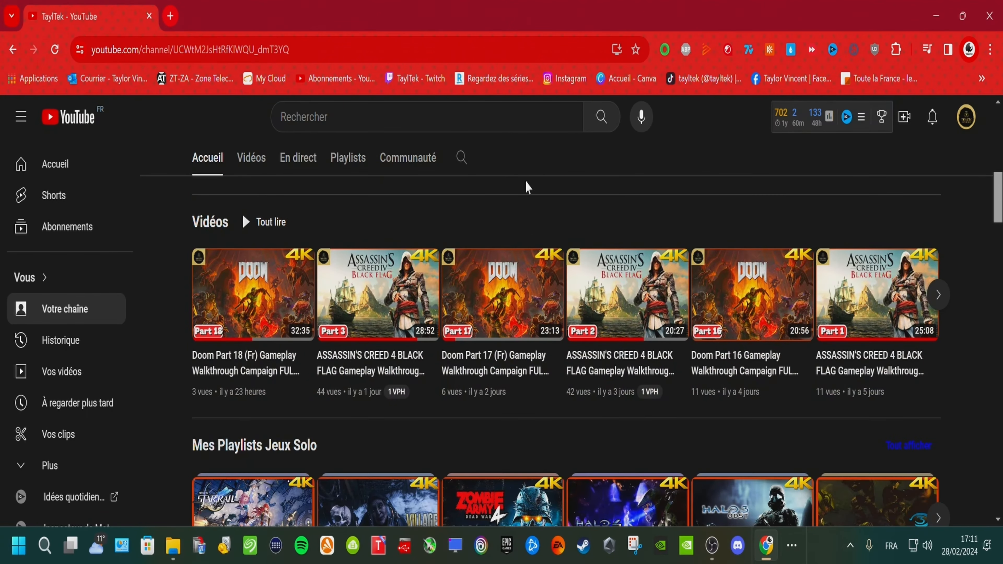
scroll(504, 253, down, 2)
scroll(485, 190, down, 2)
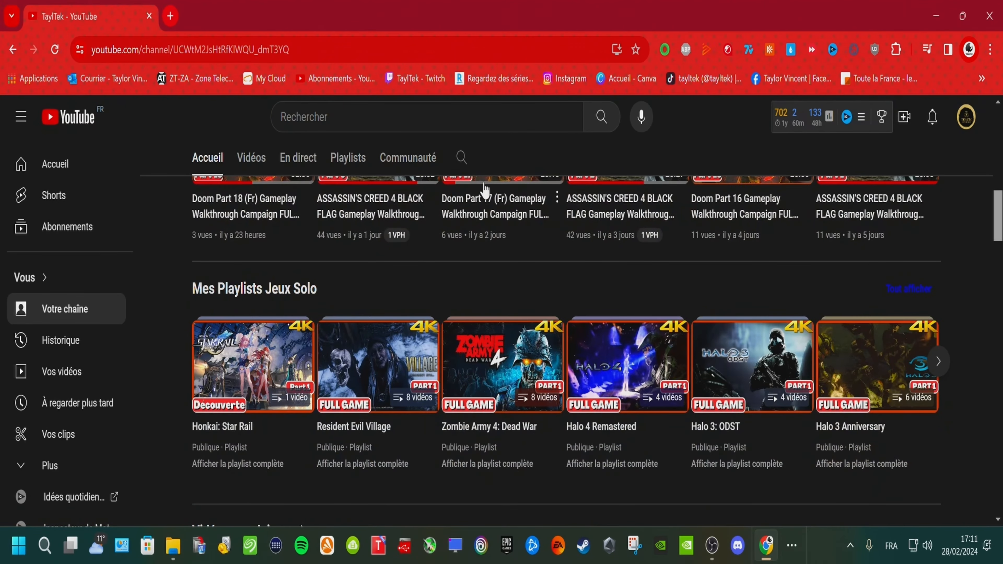
scroll(569, 281, down, 2)
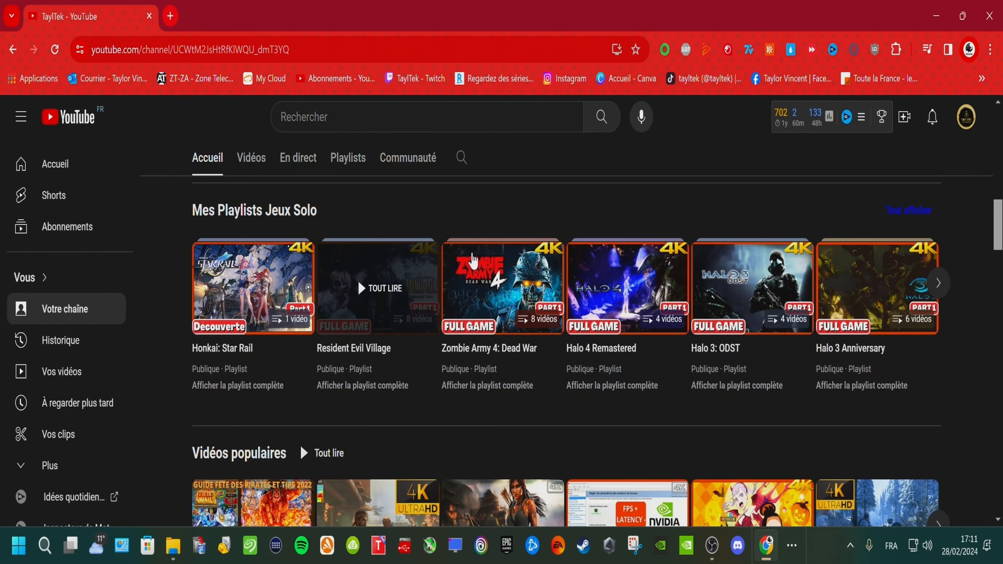
scroll(537, 366, down, 2)
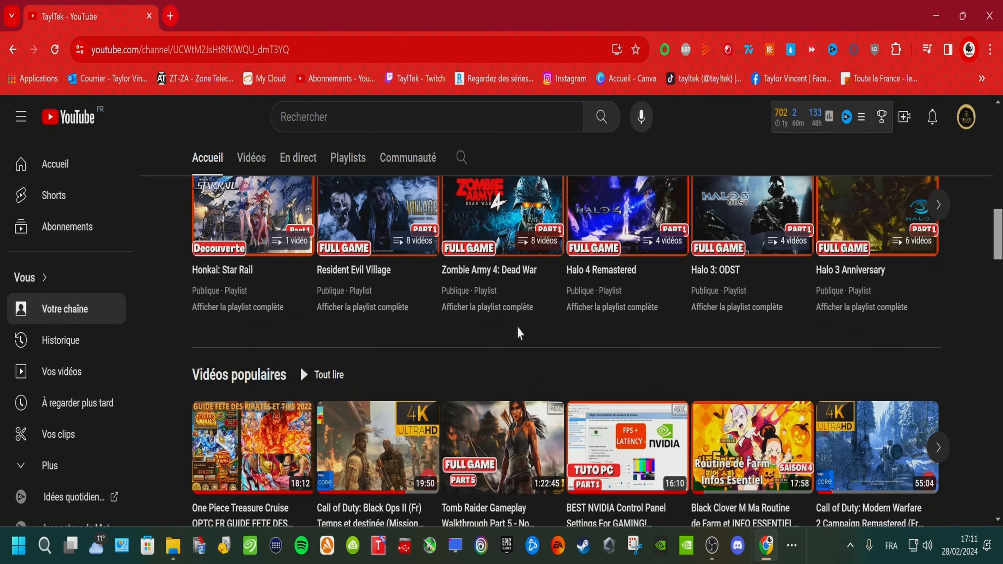
scroll(520, 333, down, 2)
scroll(630, 347, down, 2)
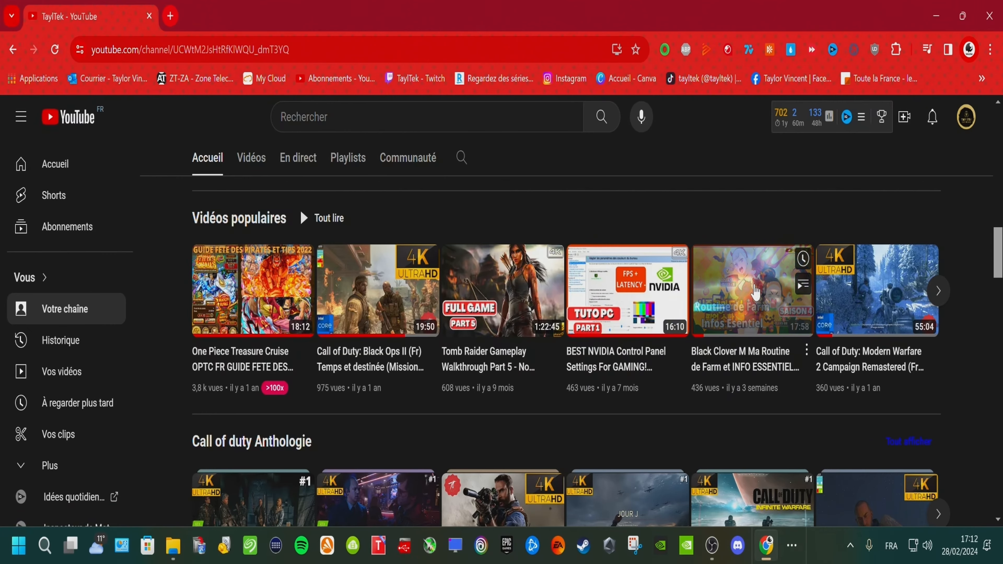
scroll(761, 300, down, 4)
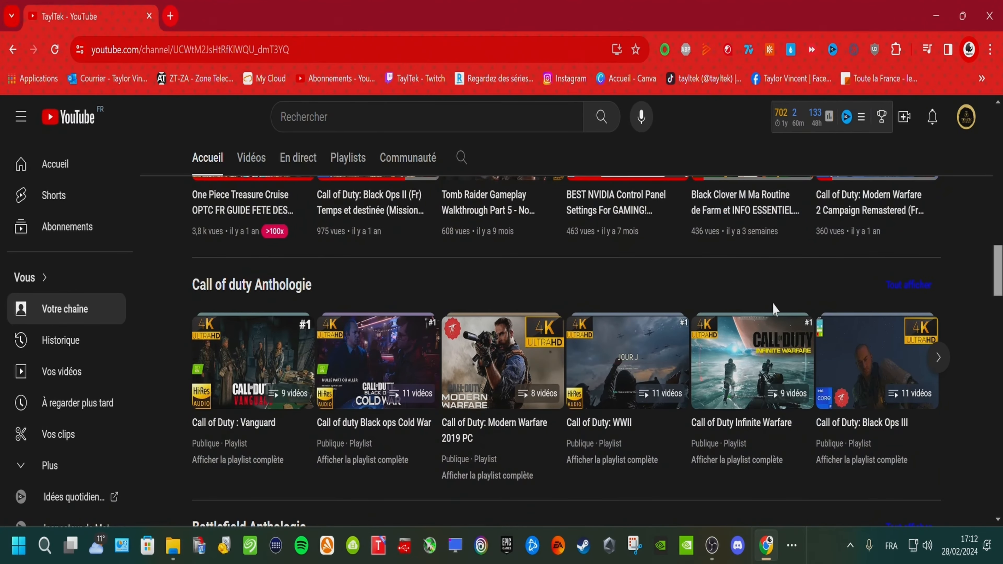
scroll(715, 299, down, 20)
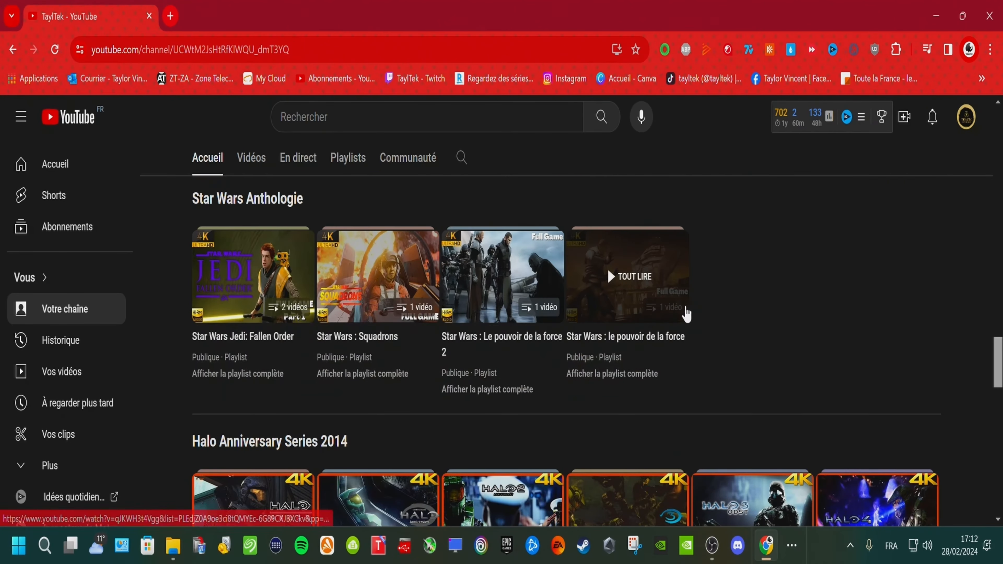
scroll(686, 314, down, 10)
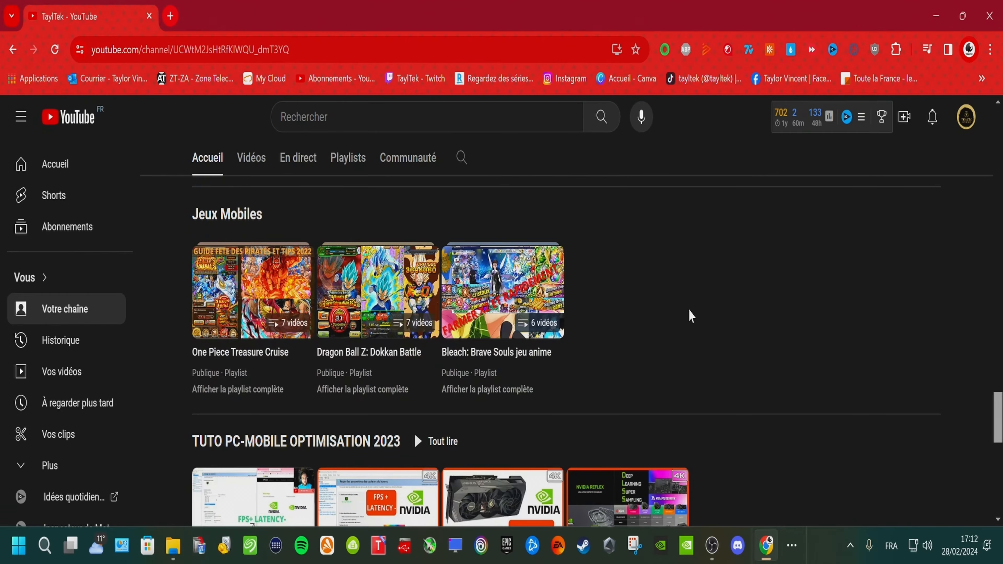
scroll(690, 320, down, 4)
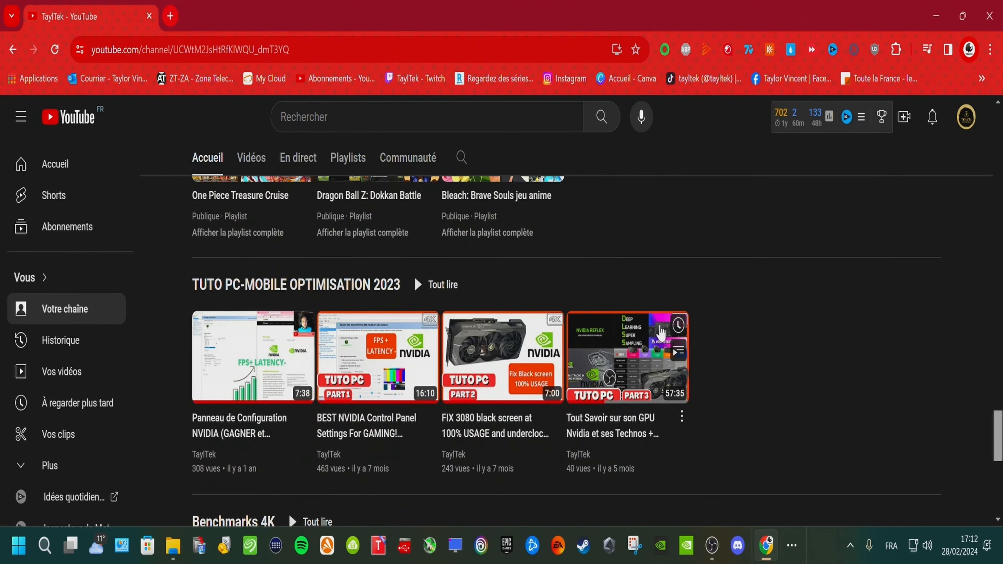
scroll(670, 285, down, 2)
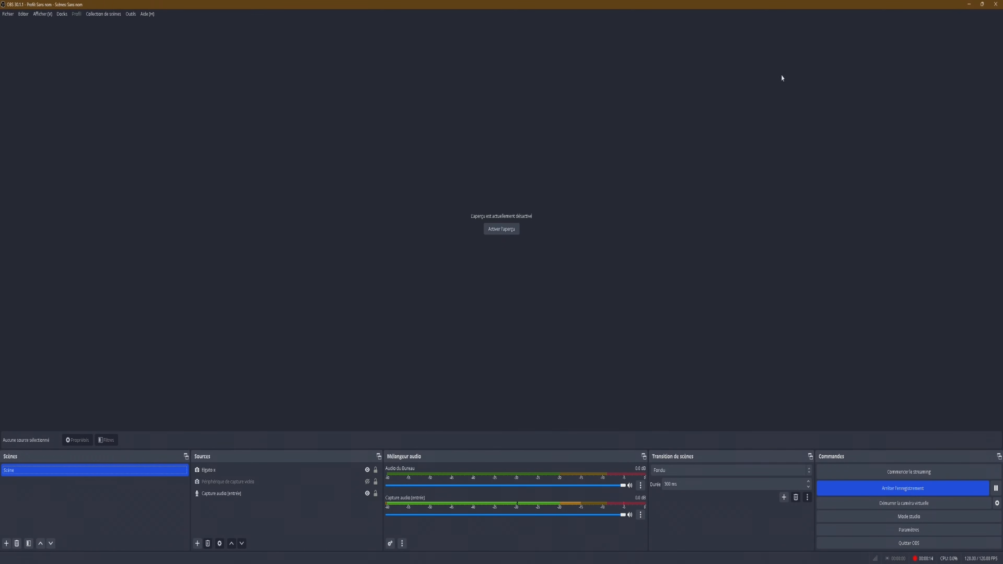
- Switch to OBS and examine the scene's Elgato, video capture device and audio input capture sources
click(218, 470)
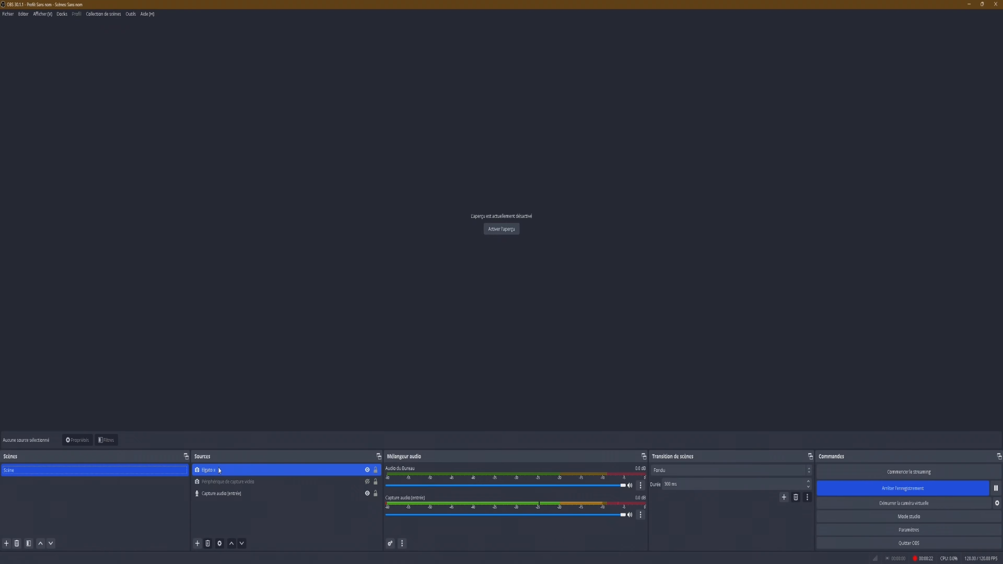
click(224, 430)
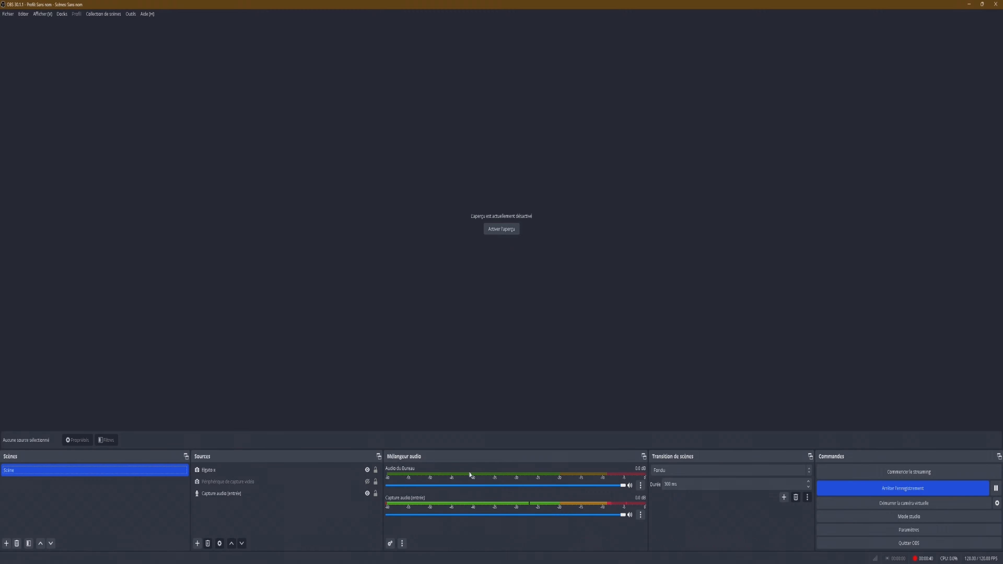
click(217, 471)
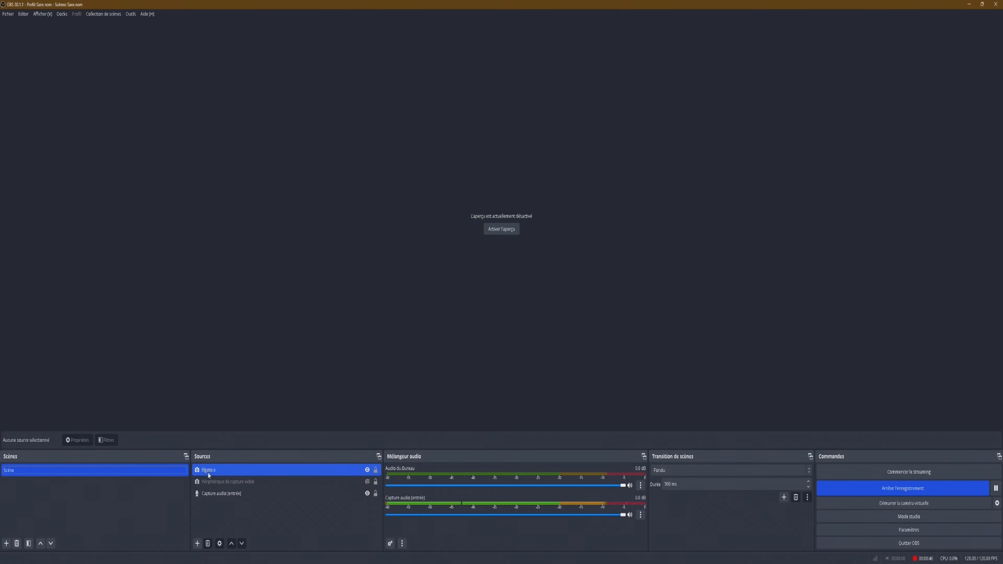
click(217, 482)
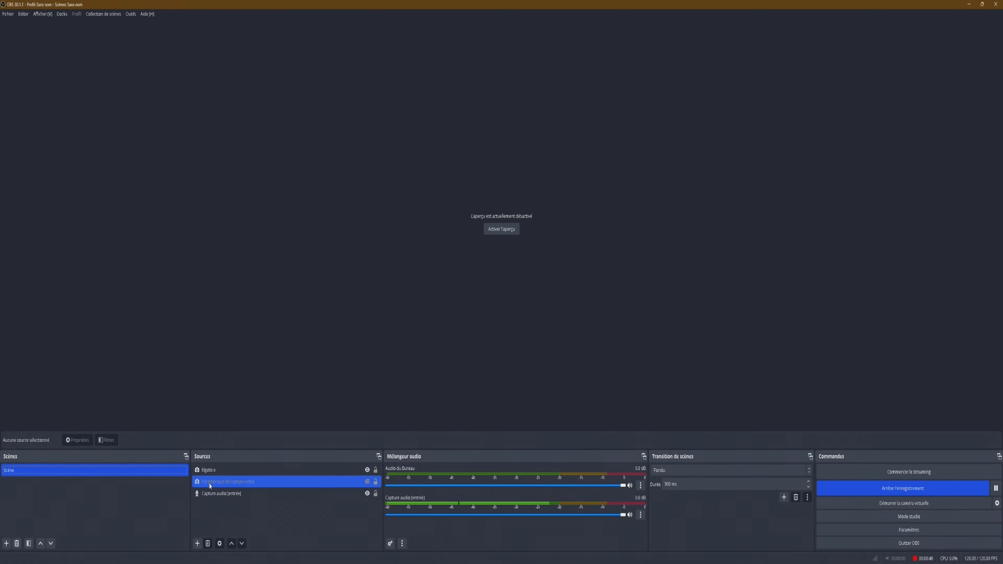
click(337, 494)
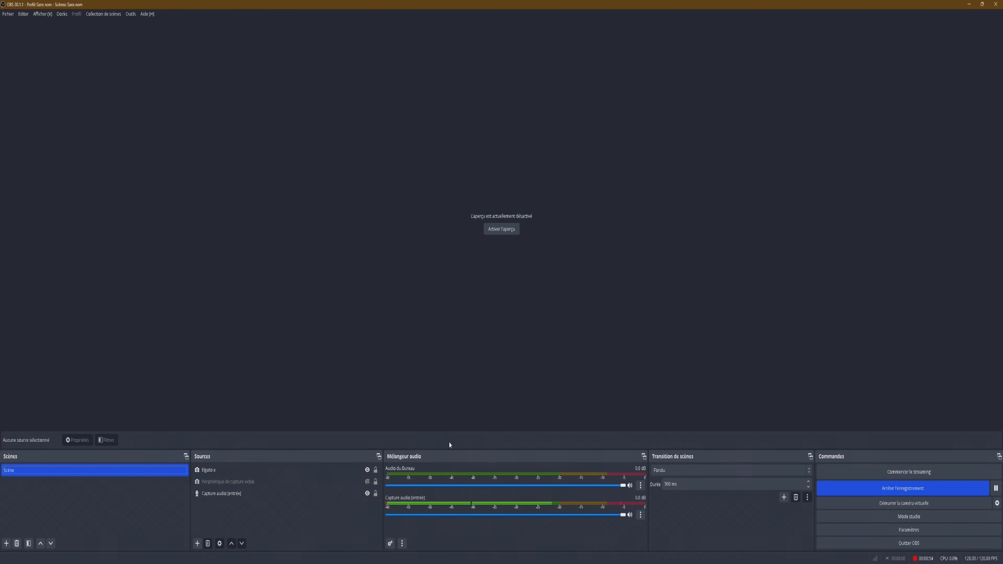
- Open the OBS settings window and enlarge it to cover most of the screen
click(878, 530)
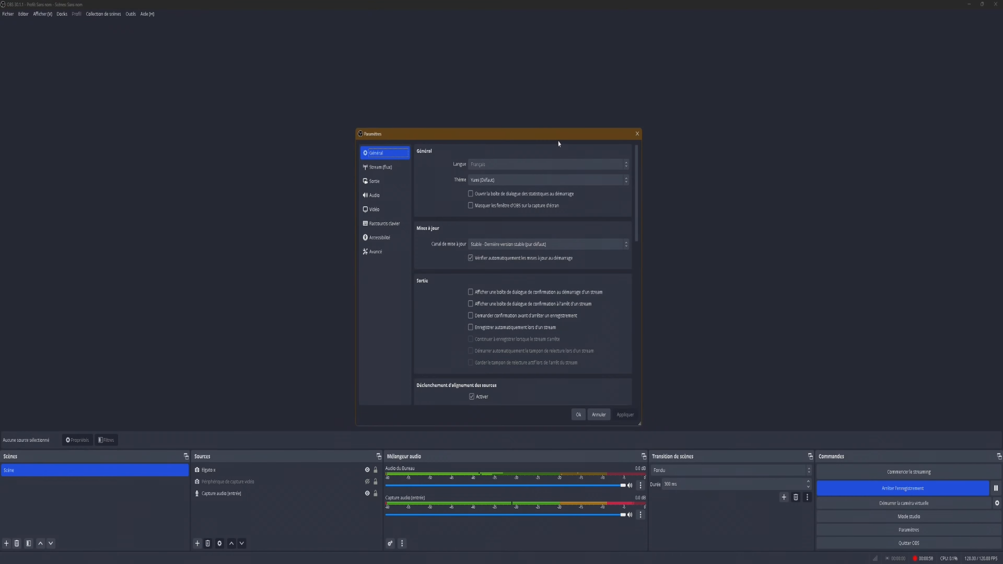
drag(564, 134, 618, 24)
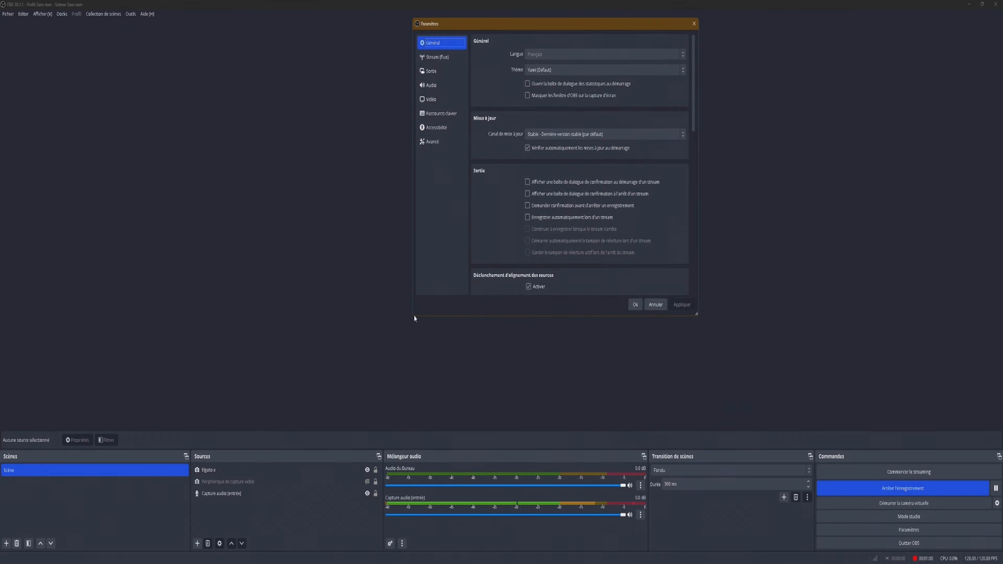
drag(414, 316, 155, 463)
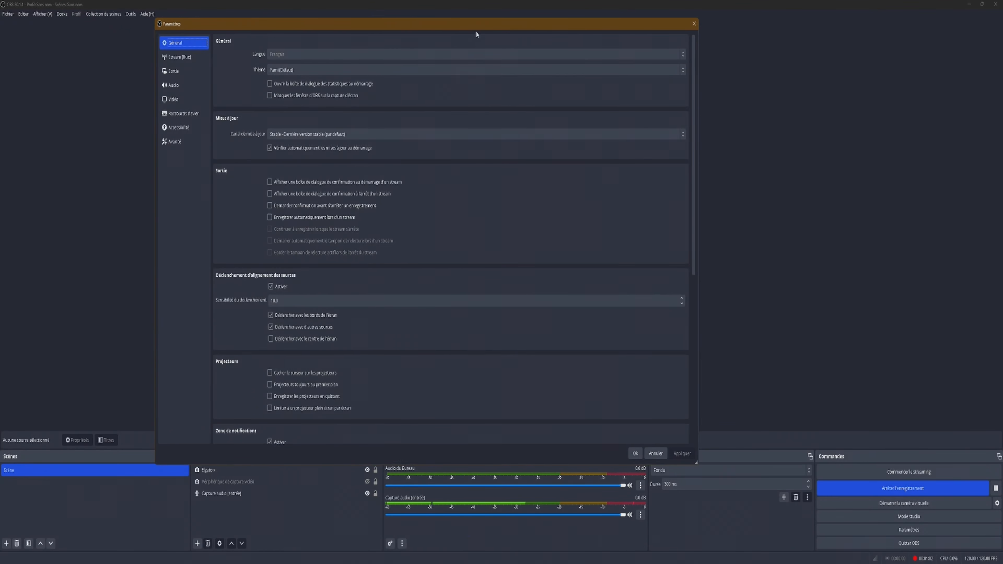
drag(479, 24, 688, 9)
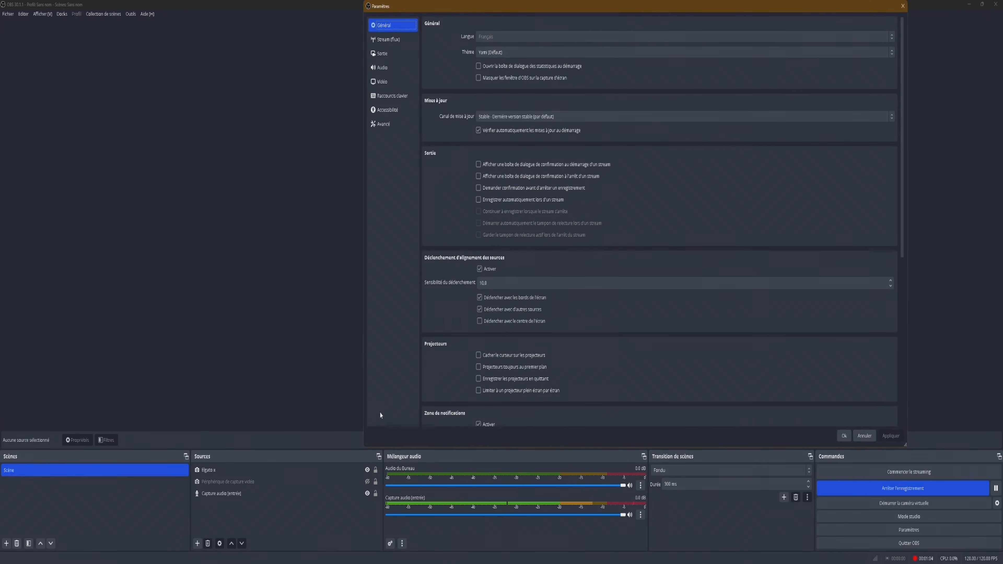
drag(360, 454, 112, 561)
- Review the streaming service, streaming output encoder and advanced settings
click(135, 39)
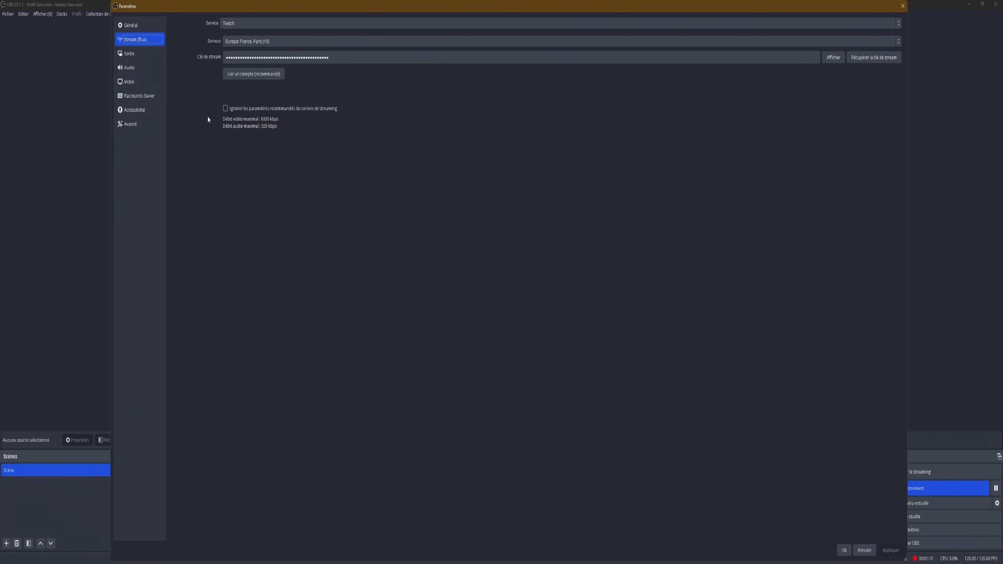
click(135, 56)
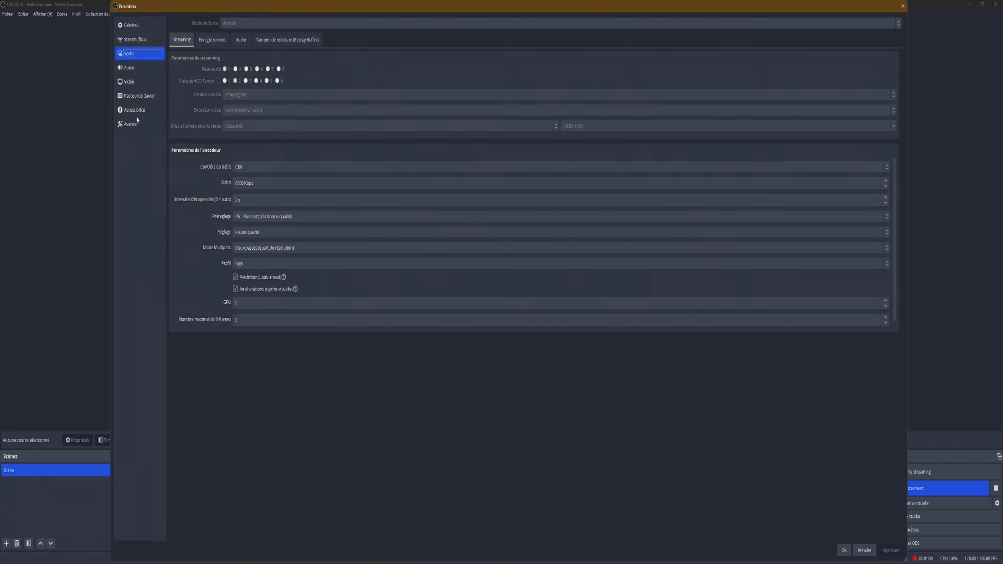
click(134, 123)
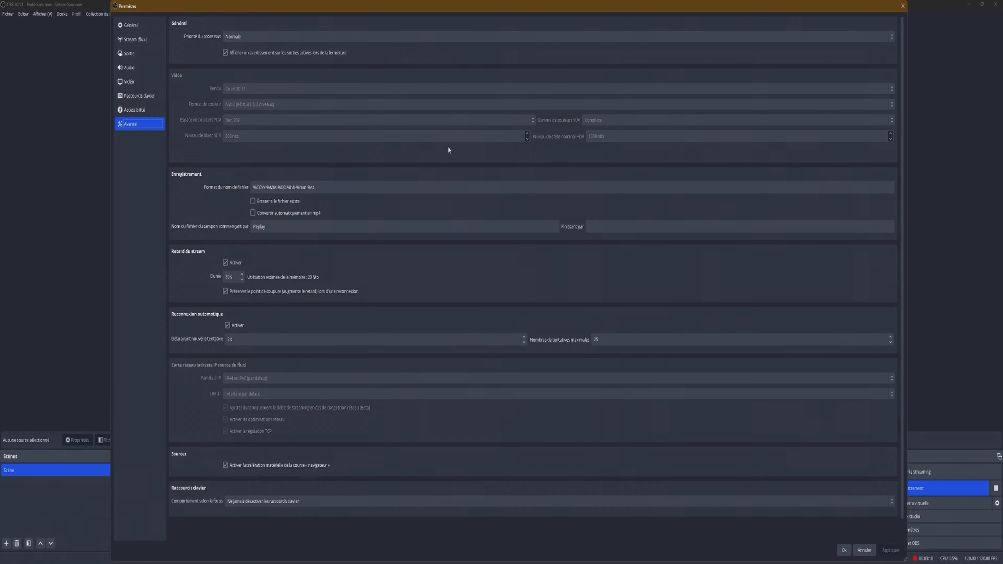
- Review the keyboard shortcuts for recording, and the video resolution and frame rate settings
click(134, 109)
click(139, 96)
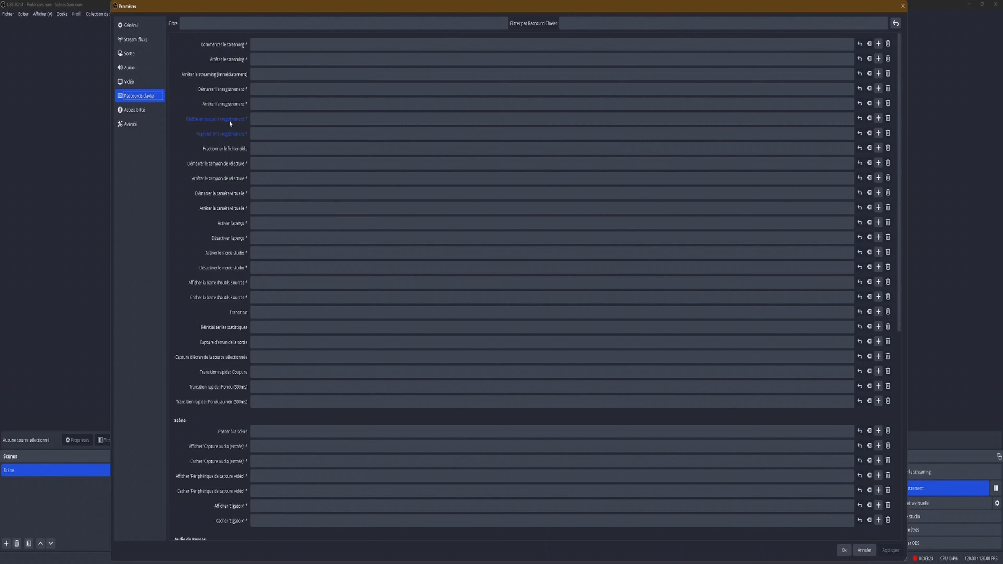
mouse_move(188, 125)
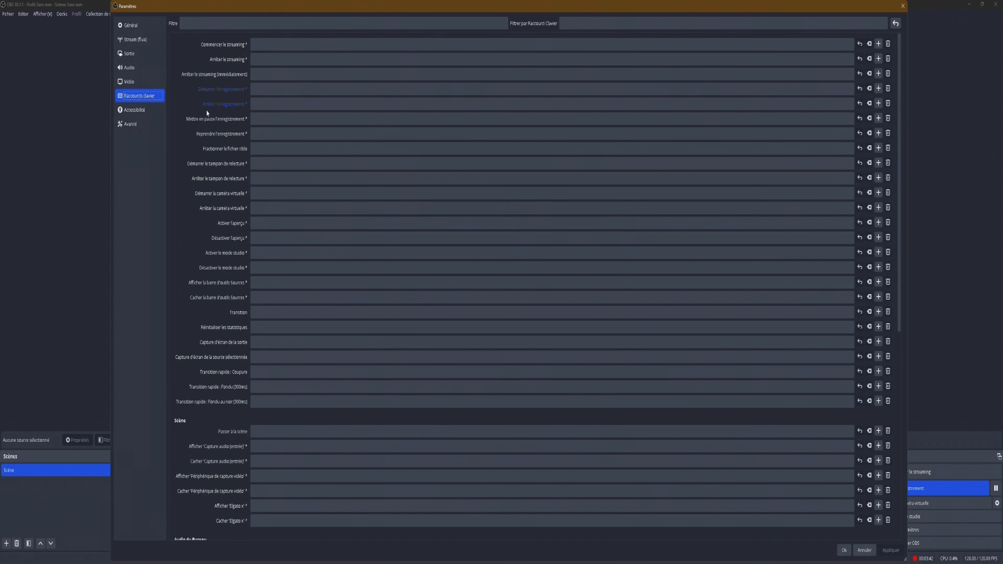
click(126, 83)
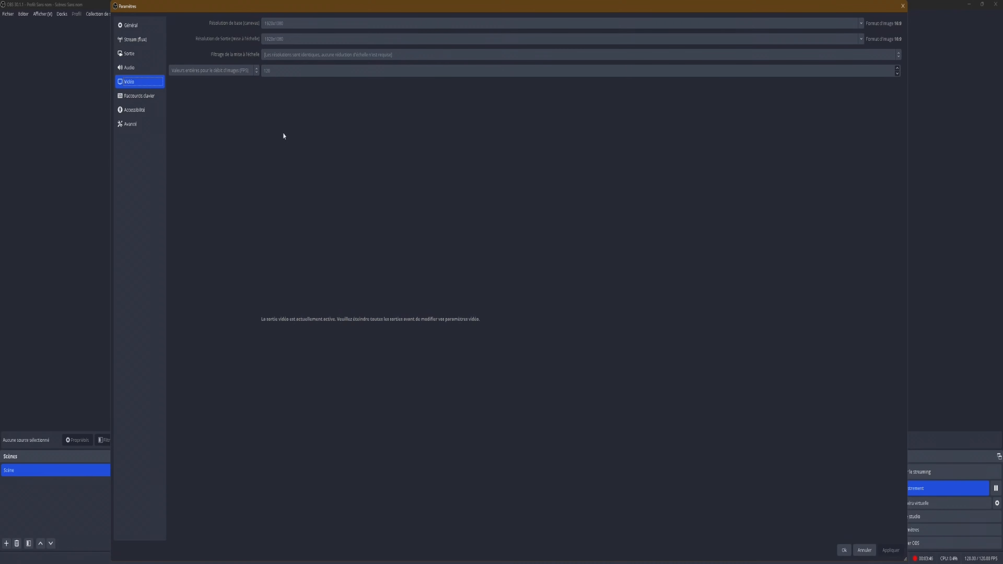